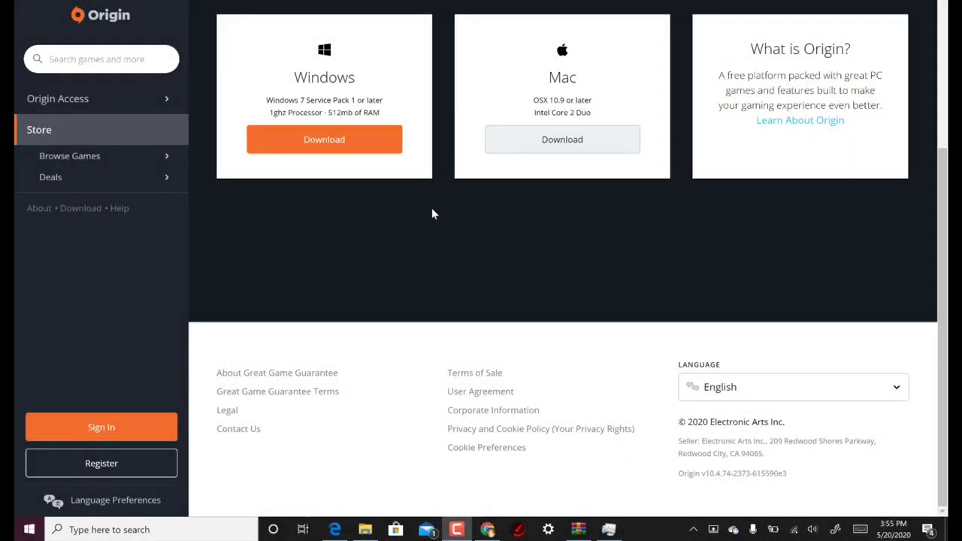
Download the Windows version of Origin from the Origin website
{"action": "left_click", "coordinate": [357, 143]}
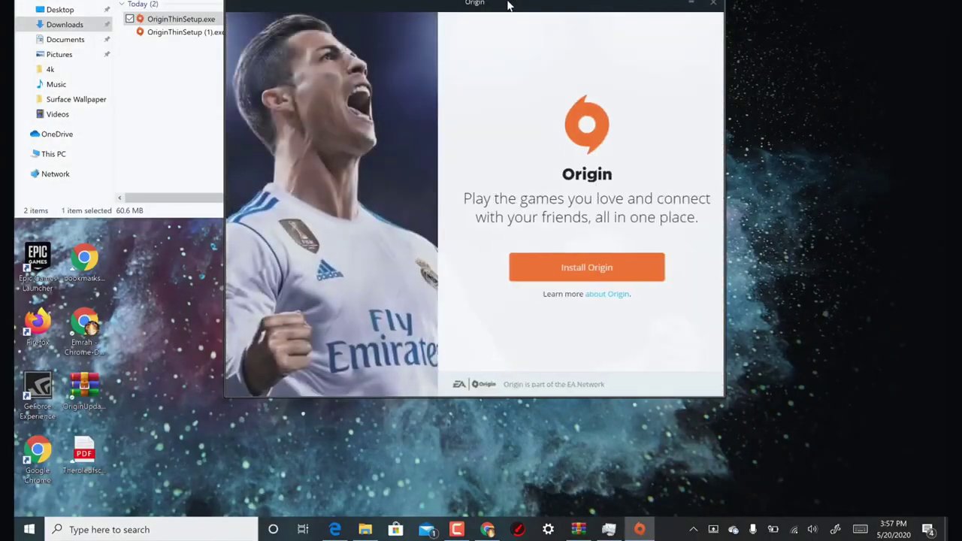
Start installing Origin, accept the End User License Agreement, and continue through setup
{"action": "left_click", "coordinate": [596, 255]}
{"action": "left_click", "coordinate": [480, 243]}
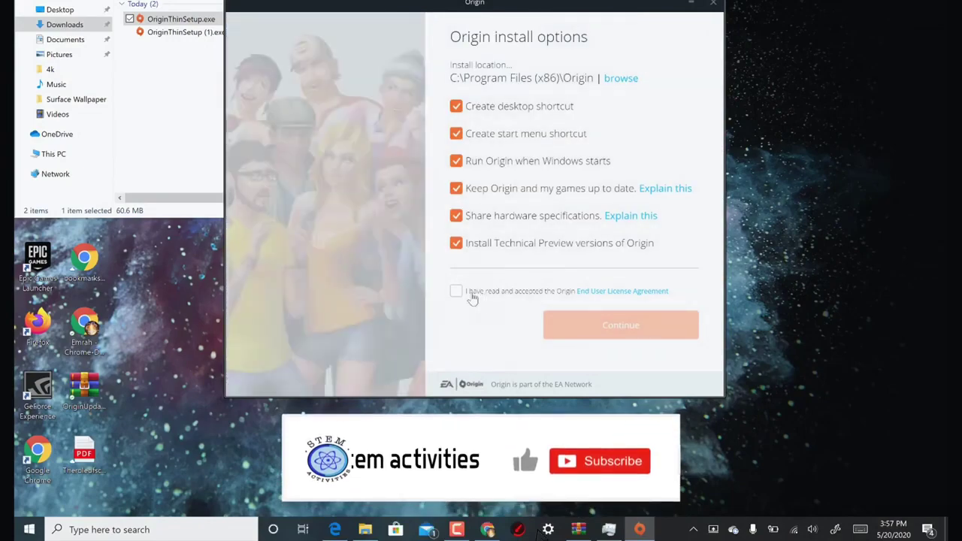
{"action": "left_click", "coordinate": [455, 291]}
{"action": "left_click", "coordinate": [620, 324]}
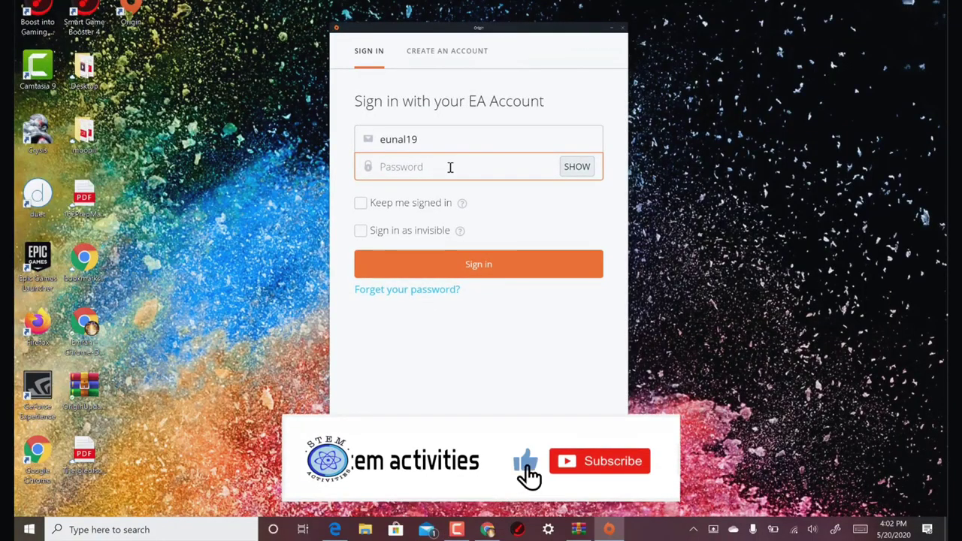
Enter the EA account password and submit the Origin sign-in
{"action": "type", "text": "•••••••••"}
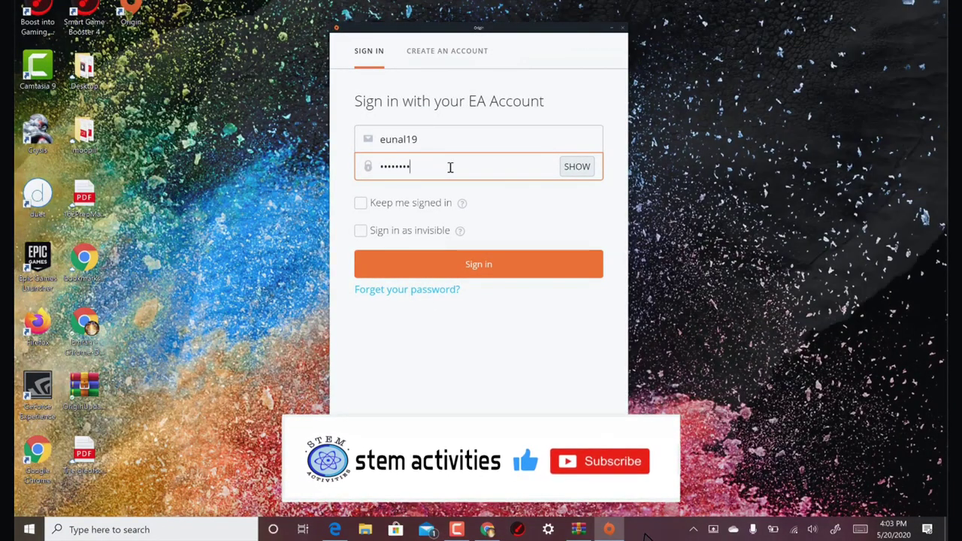
{"action": "key", "text": "Return"}
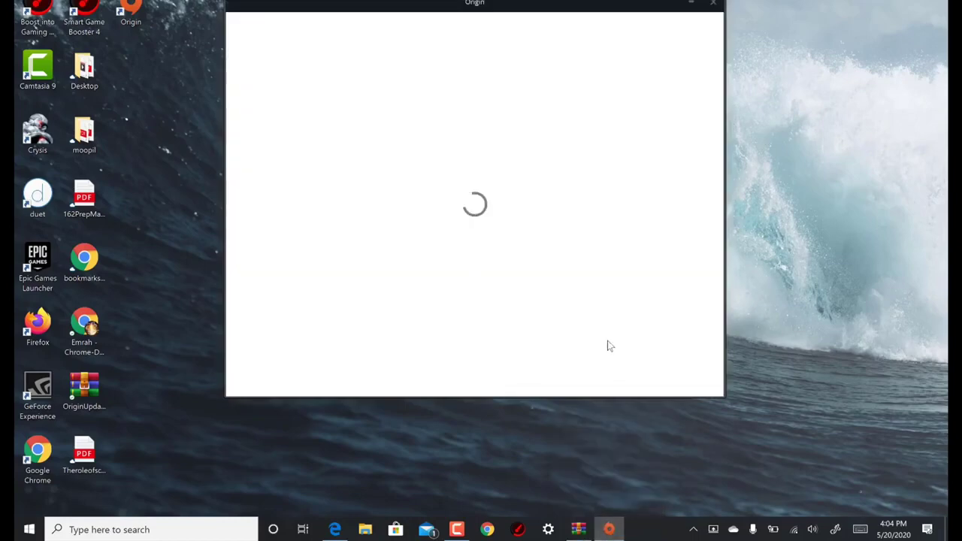
Refresh the desktop from its right-click menu
{"action": "right_click", "coordinate": [860, 142]}
{"action": "left_click", "coordinate": [841, 173]}
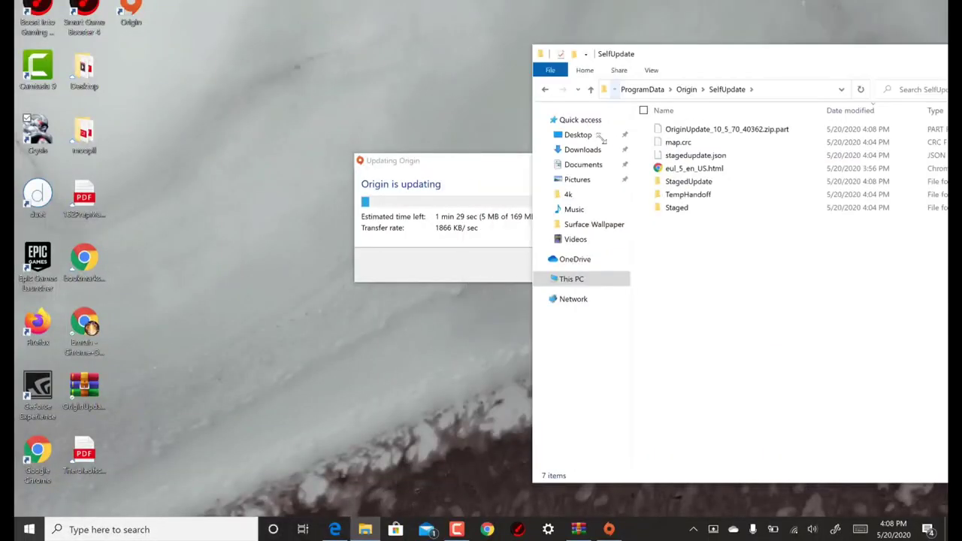
Arrange the SelfUpdate folder and update progress windows, selecting the downloading OriginUpdate file
{"action": "left_click_drag", "start_coordinate": [532, 45], "coordinate": [616, 158]}
{"action": "left_click_drag", "start_coordinate": [710, 167], "coordinate": [674, 151]}
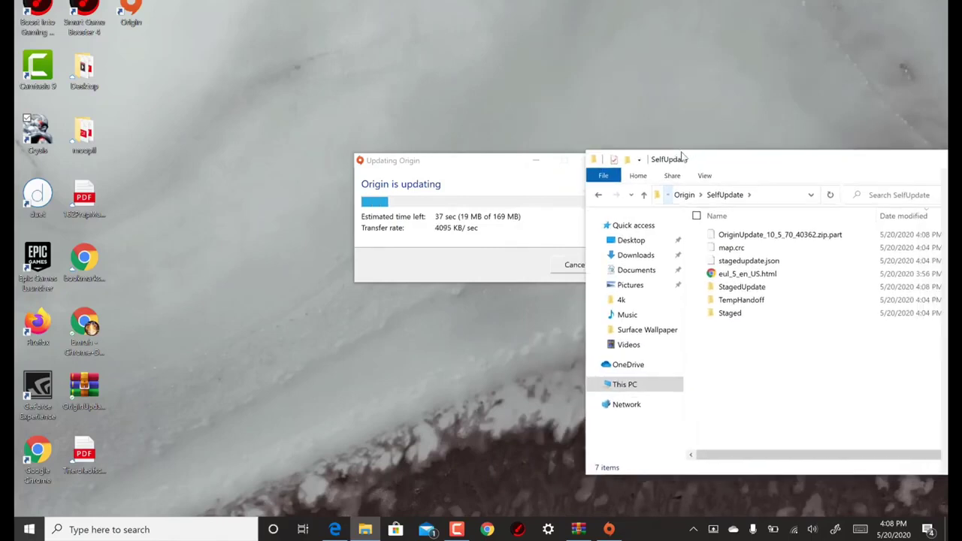
{"action": "left_click_drag", "start_coordinate": [506, 159], "coordinate": [465, 148]}
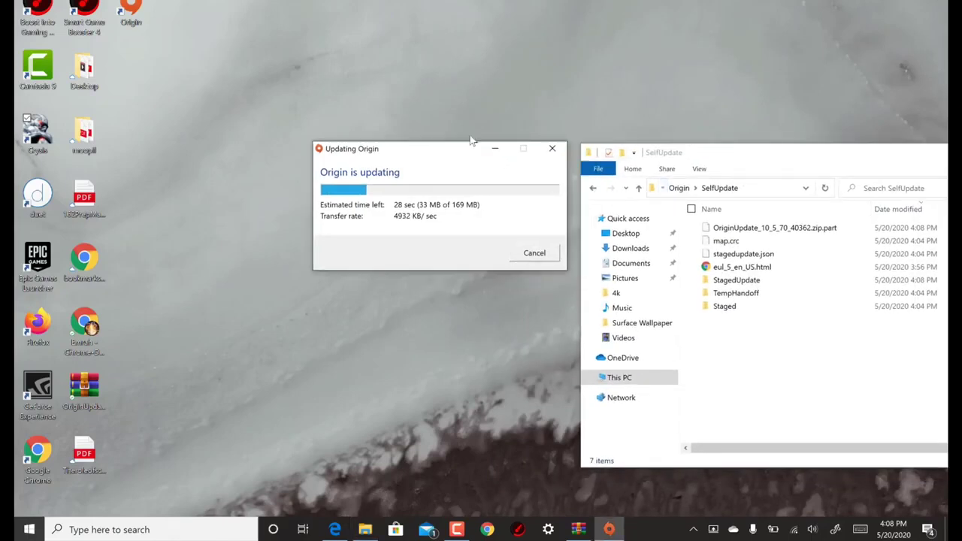
{"action": "left_click", "coordinate": [746, 235]}
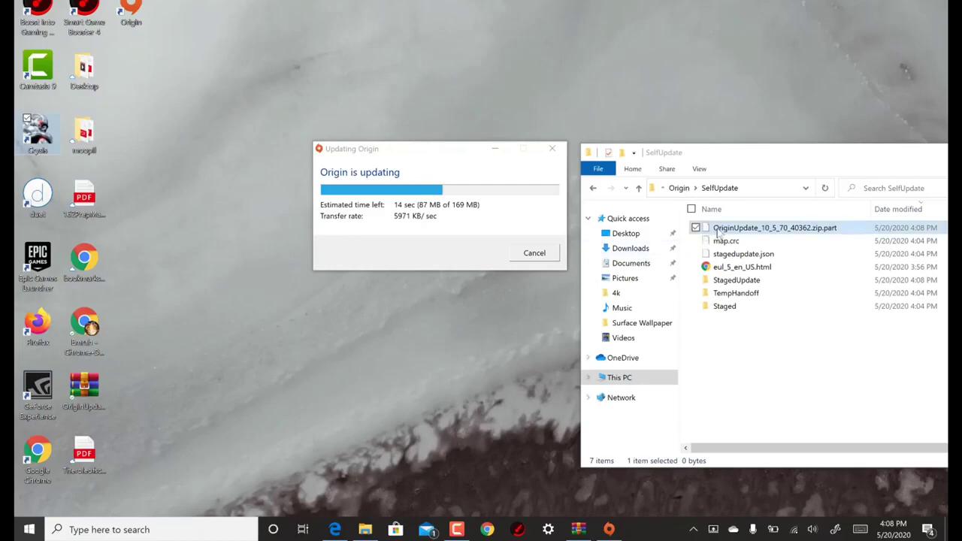
{"action": "left_click_drag", "start_coordinate": [443, 158], "coordinate": [397, 154]}
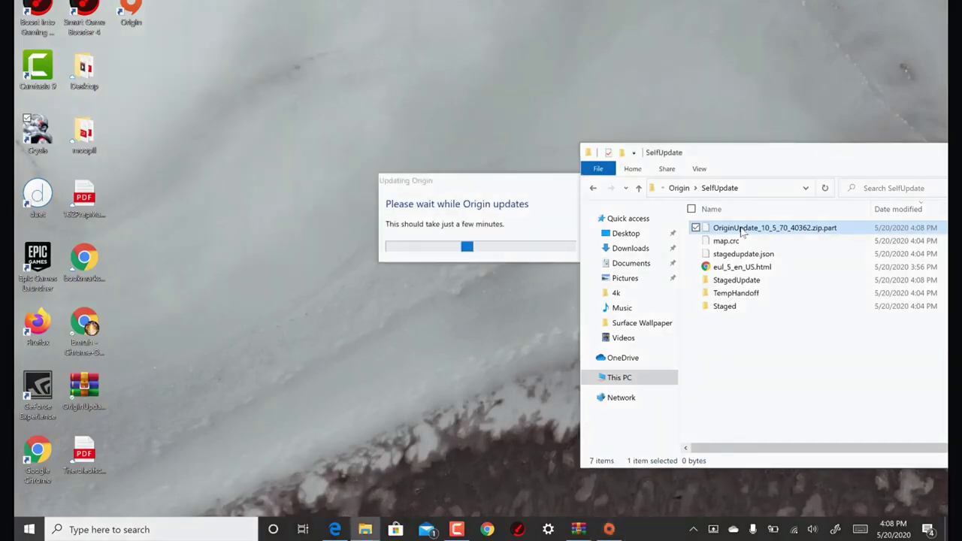
Copy the finished OriginUpdate zip and paste it onto the desktop
{"action": "right_click", "coordinate": [740, 229]}
{"action": "left_click", "coordinate": [511, 403]}
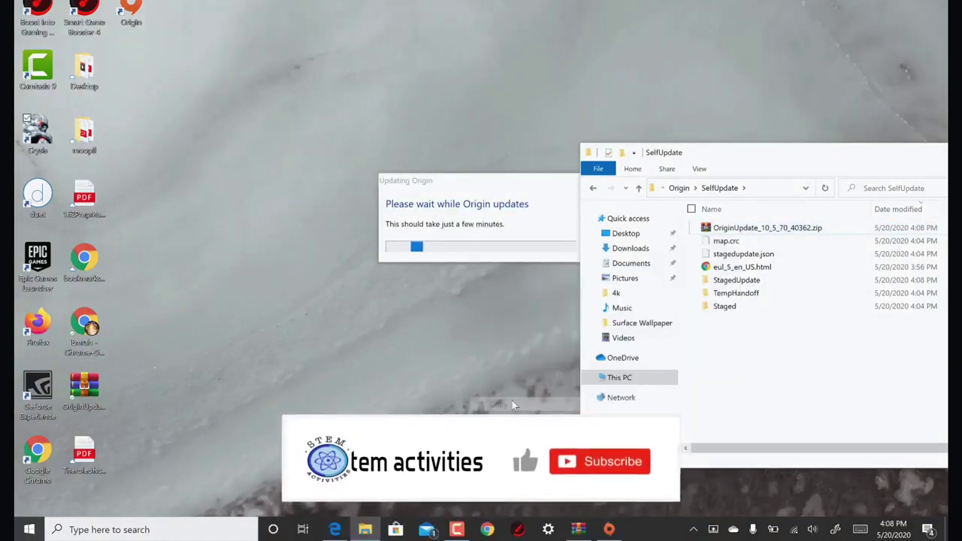
{"action": "right_click", "coordinate": [216, 271]}
{"action": "left_click", "coordinate": [146, 313]}
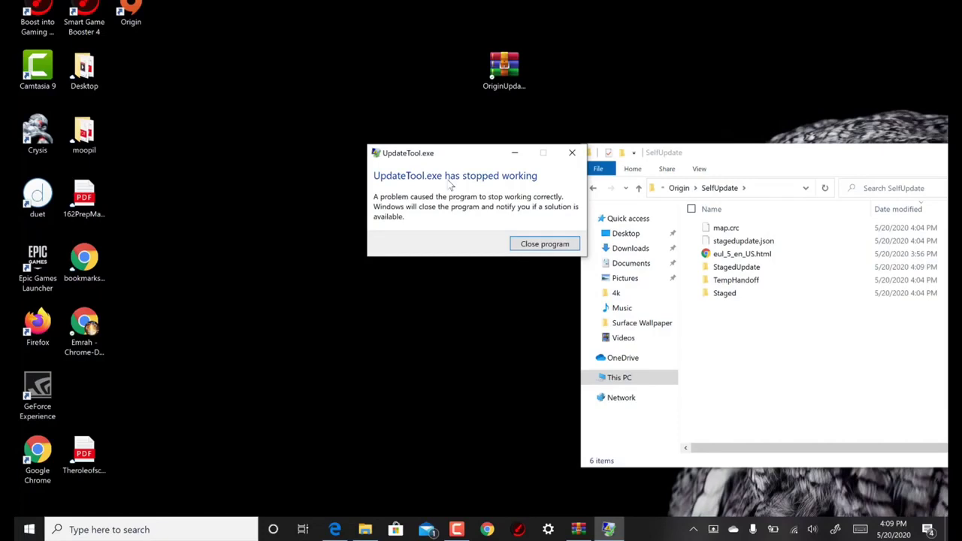
Select the desktop OriginUpdate zip, reposition the SelfUpdate window, and close the UpdateTool.exe error
{"action": "left_click_drag", "start_coordinate": [536, 81], "coordinate": [537, 85]}
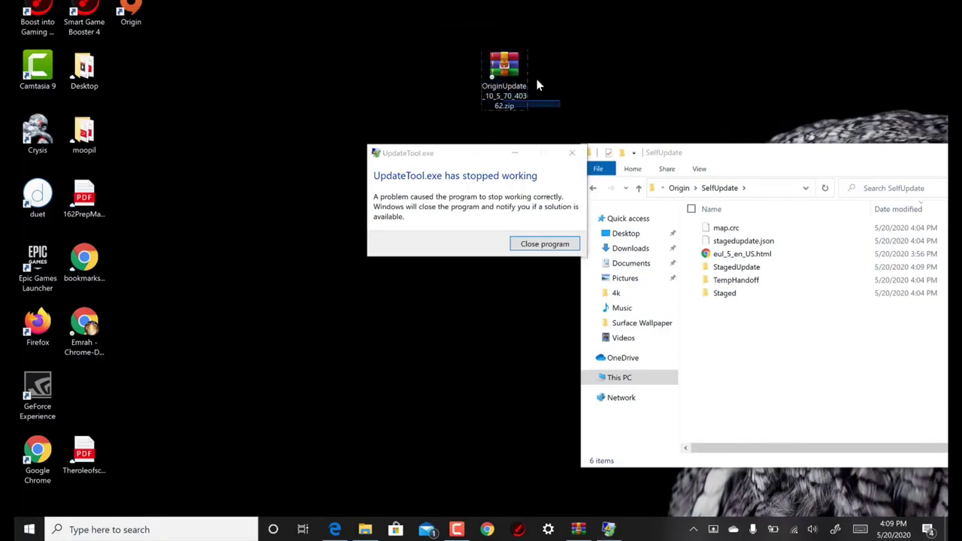
{"action": "left_click_drag", "start_coordinate": [759, 157], "coordinate": [694, 177]}
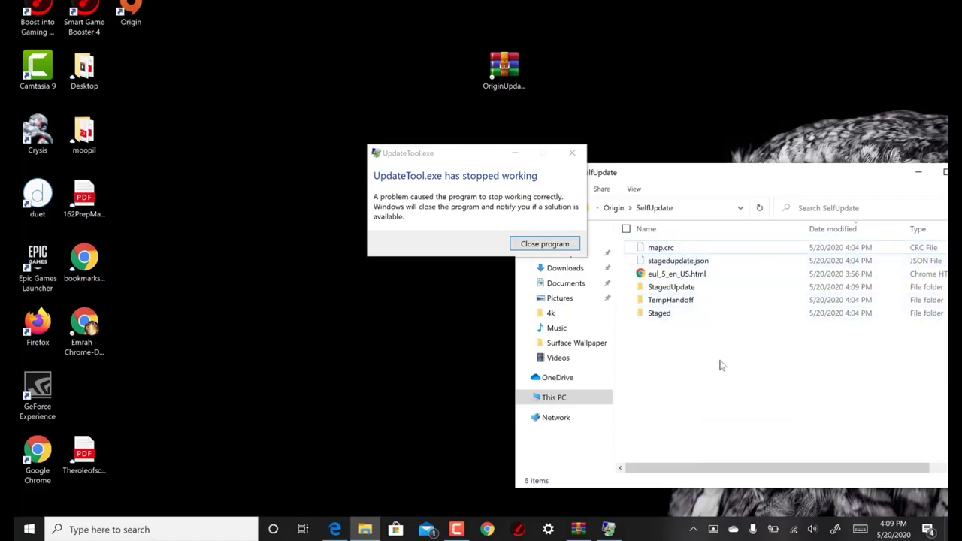
{"action": "left_click", "coordinate": [561, 245]}
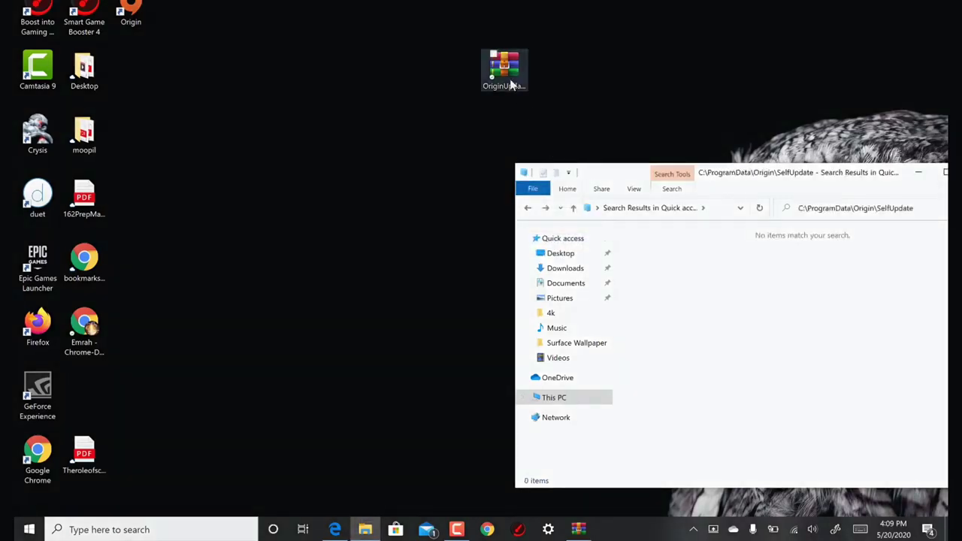
Open the OriginUpdate zip in WinRAR and select all its files
{"action": "double_click", "coordinate": [511, 84]}
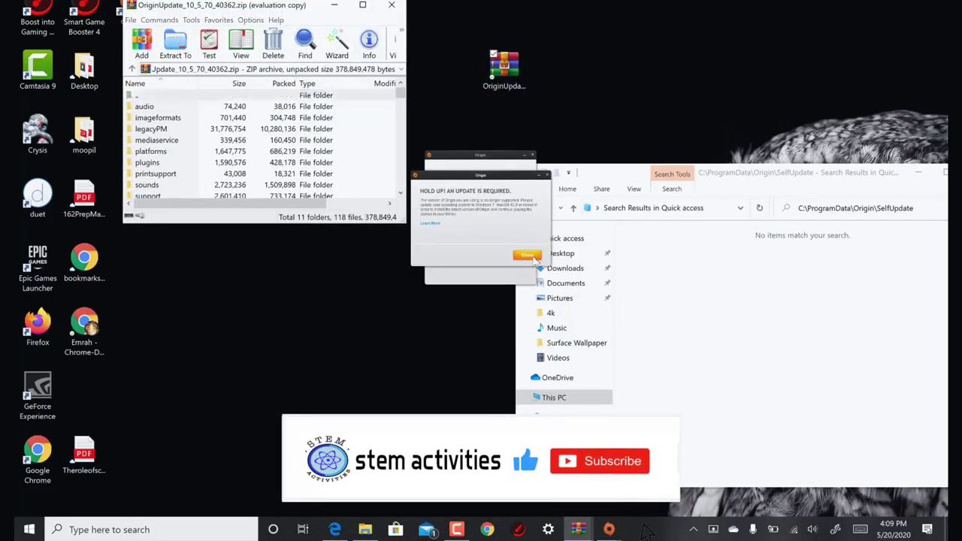
{"action": "left_click", "coordinate": [531, 256]}
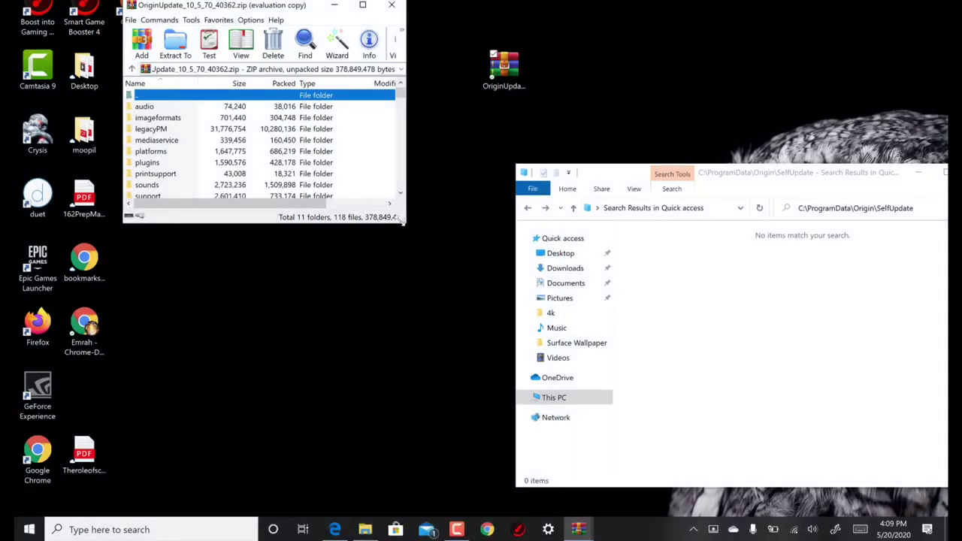
{"action": "left_click_drag", "start_coordinate": [403, 219], "coordinate": [483, 483]}
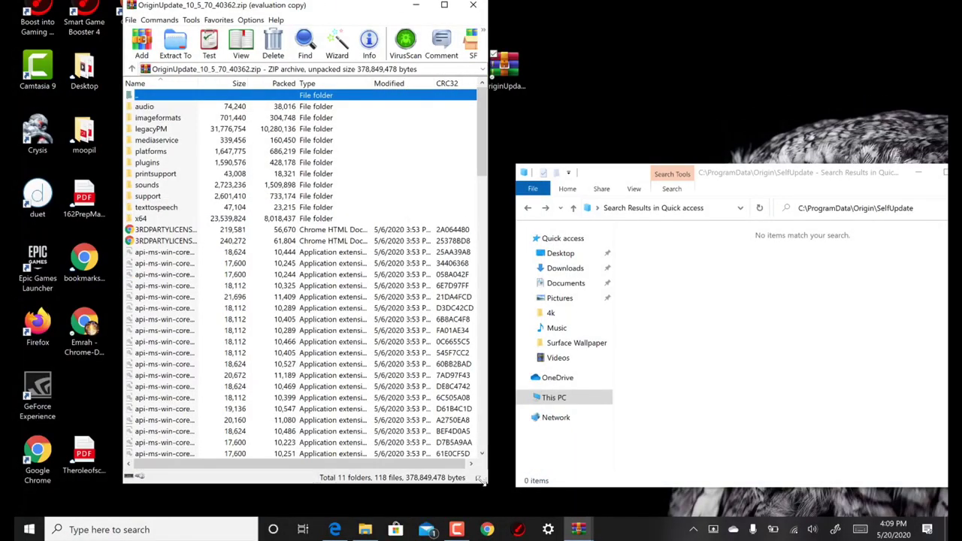
{"action": "left_click", "coordinate": [263, 241]}
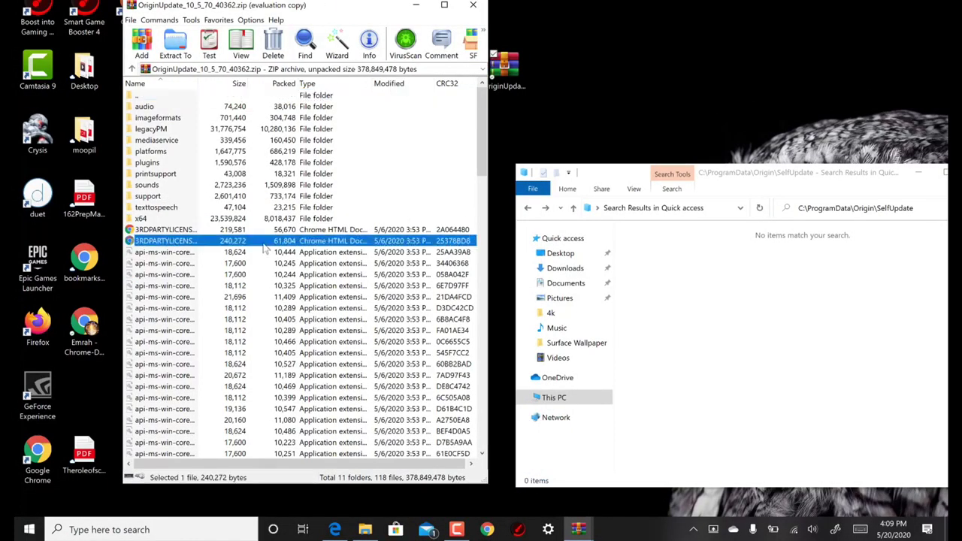
{"action": "key", "text": "ctrl+a"}
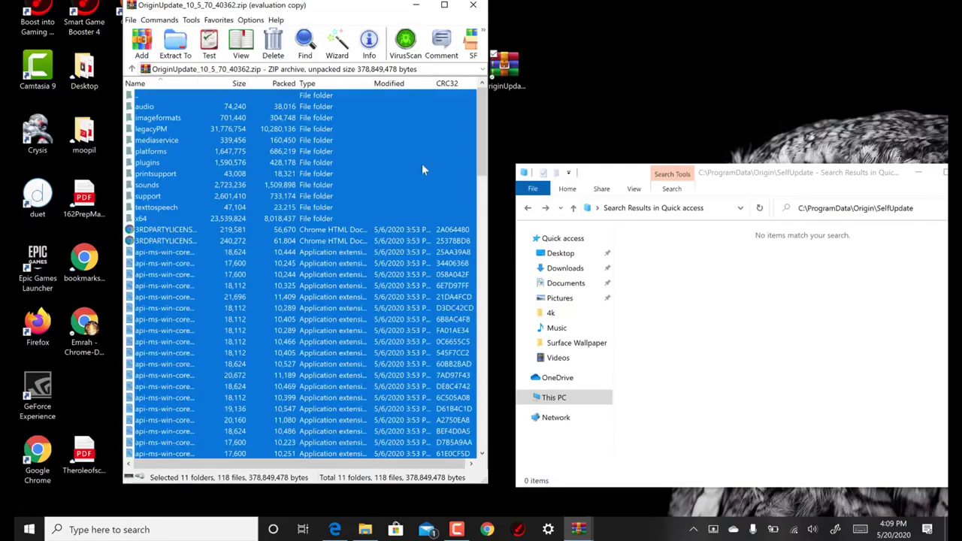
Create a new desktop folder named Update beside the zip
{"action": "right_click", "coordinate": [630, 38]}
{"action": "mouse_move", "coordinate": [555, 245]}
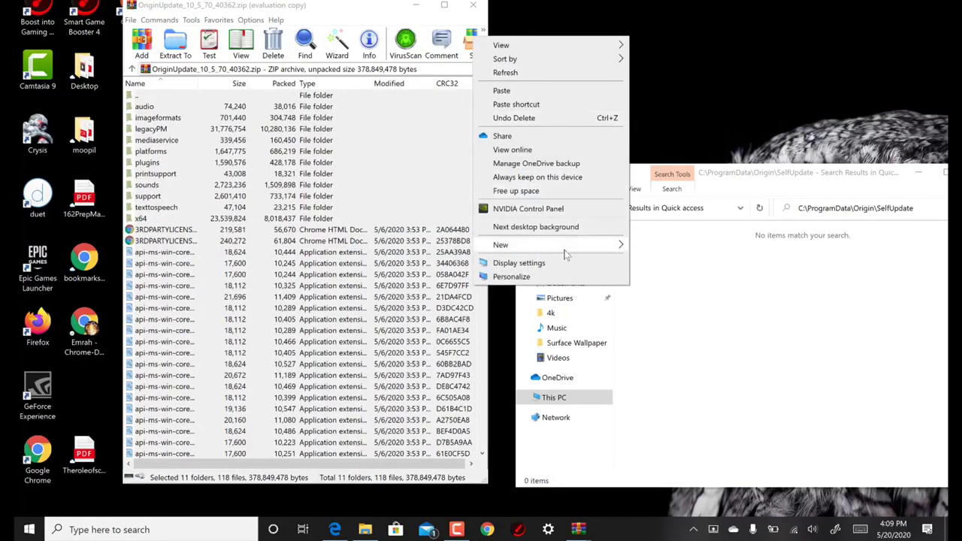
{"action": "left_click", "coordinate": [661, 248]}
{"action": "type", "text": "Update"}
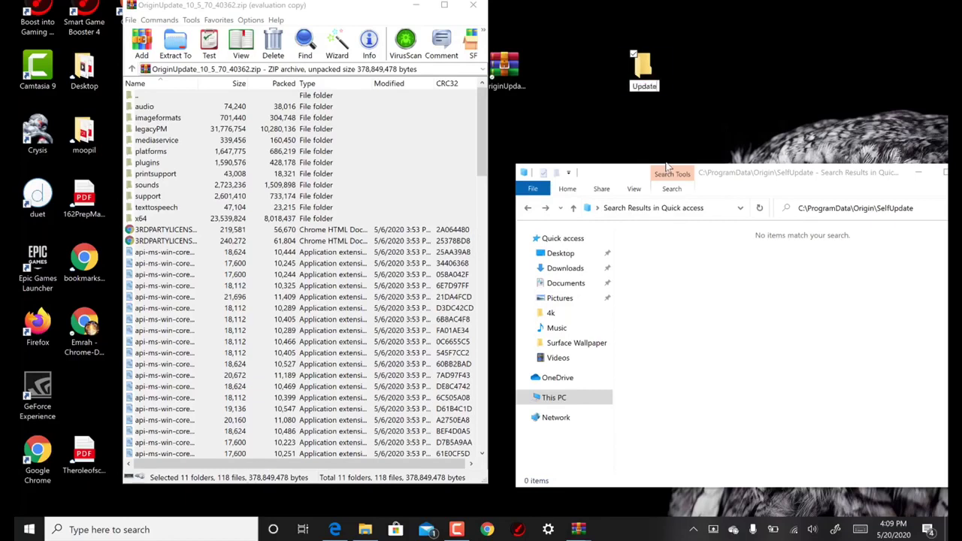
{"action": "key", "text": "Return"}
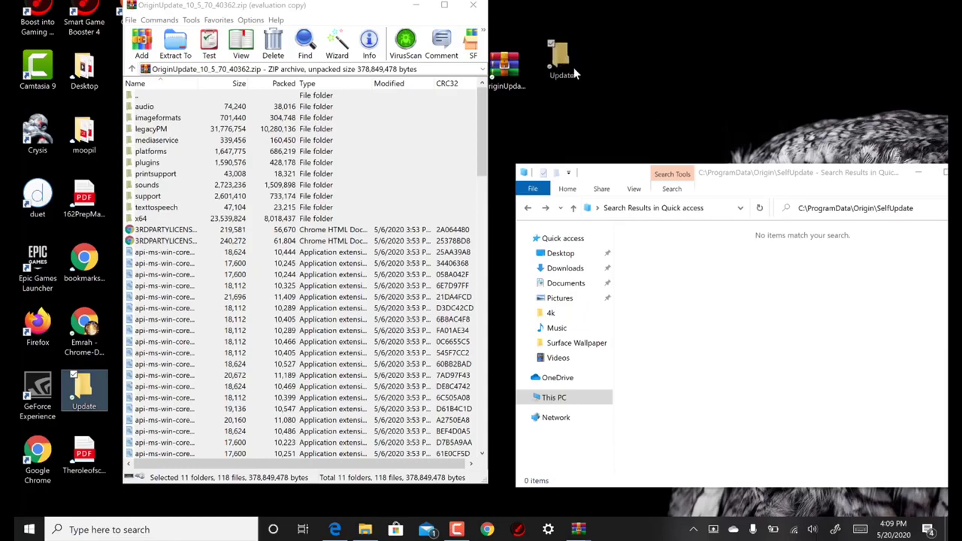
{"action": "left_click_drag", "start_coordinate": [575, 73], "coordinate": [571, 74]}
Extract all archive contents into the Update folder, then close WinRAR and File Explorer
{"action": "left_click", "coordinate": [240, 218]}
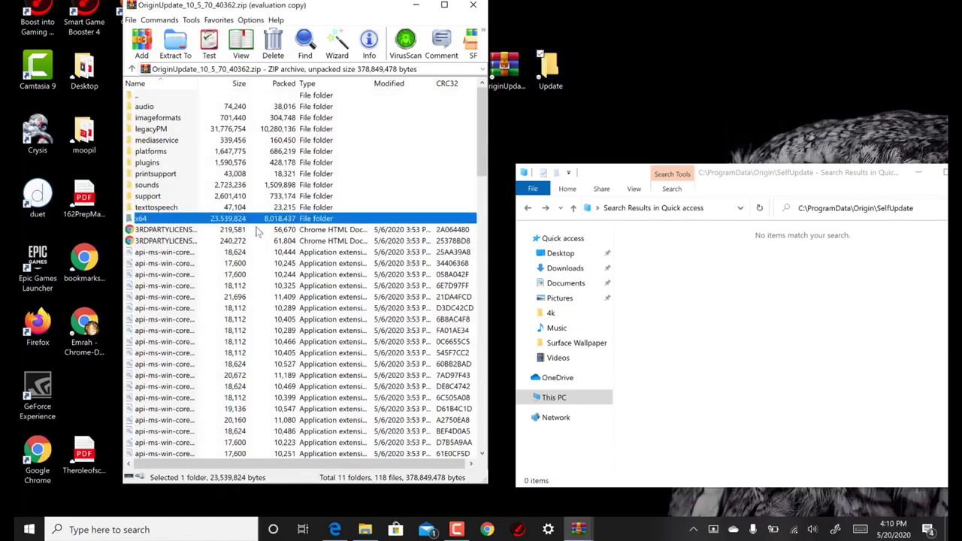
{"action": "key", "text": "ctrl+a"}
{"action": "mouse_move", "coordinate": [256, 233]}
{"action": "left_mouse_down"}
{"action": "mouse_move", "coordinate": [563, 75]}
{"action": "mouse_move", "coordinate": [565, 85]}
{"action": "left_mouse_up"}
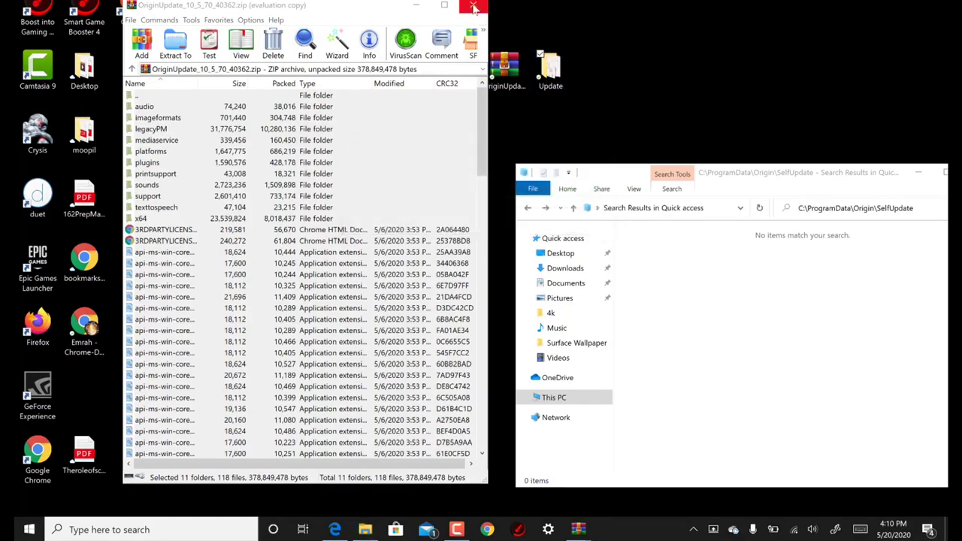
{"action": "left_click", "coordinate": [474, 8]}
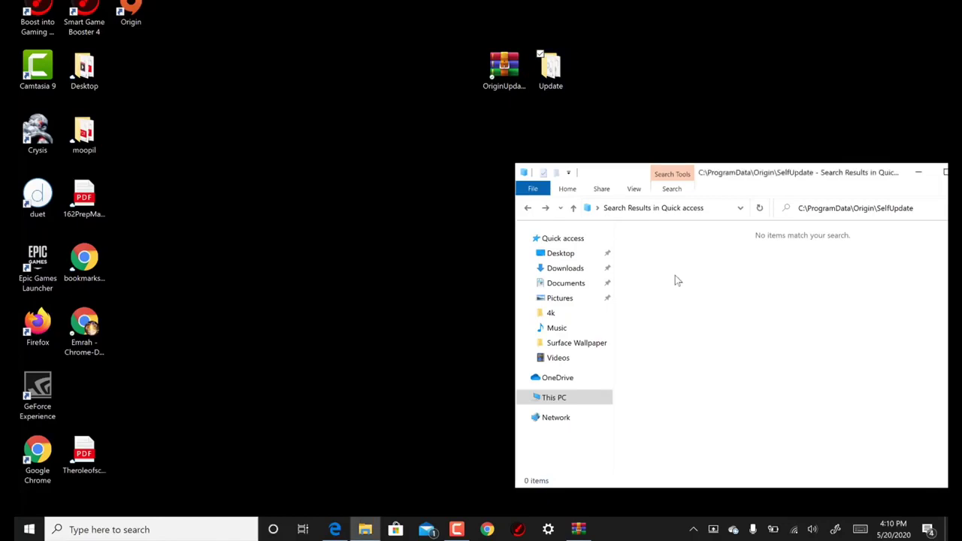
{"action": "key", "text": "alt+Left"}
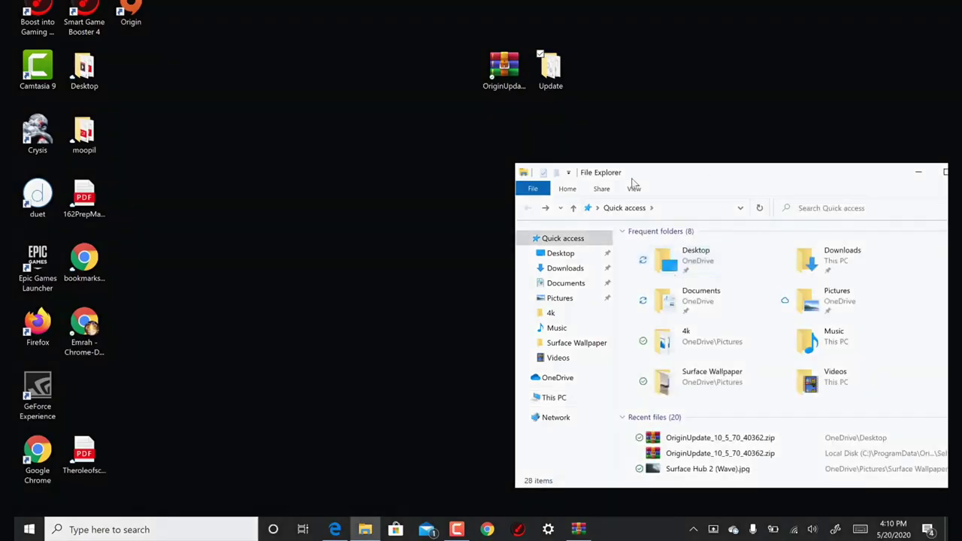
{"action": "left_click", "coordinate": [773, 165]}
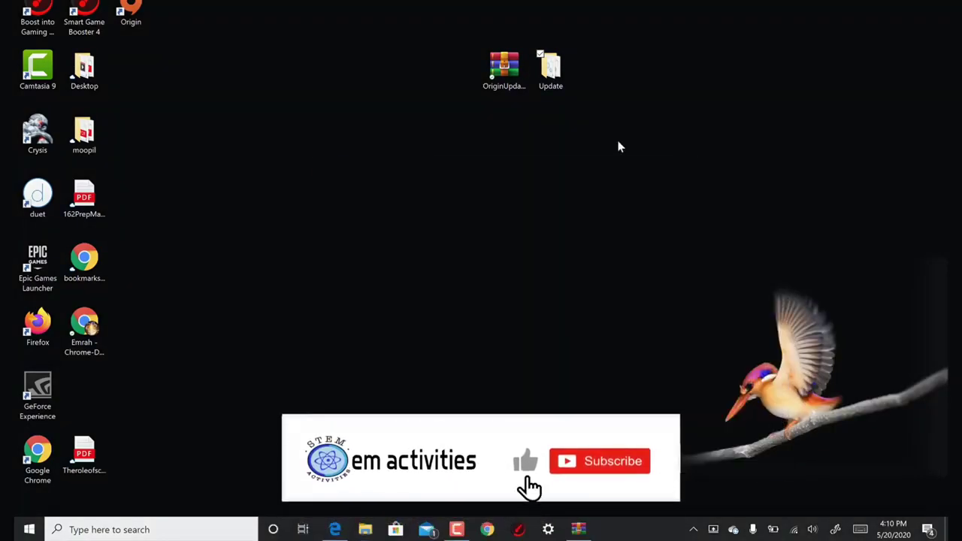
Open the desktop Update folder and scroll through its files to locate Origin.exe
{"action": "left_click_drag", "start_coordinate": [502, 69], "coordinate": [456, 71]}
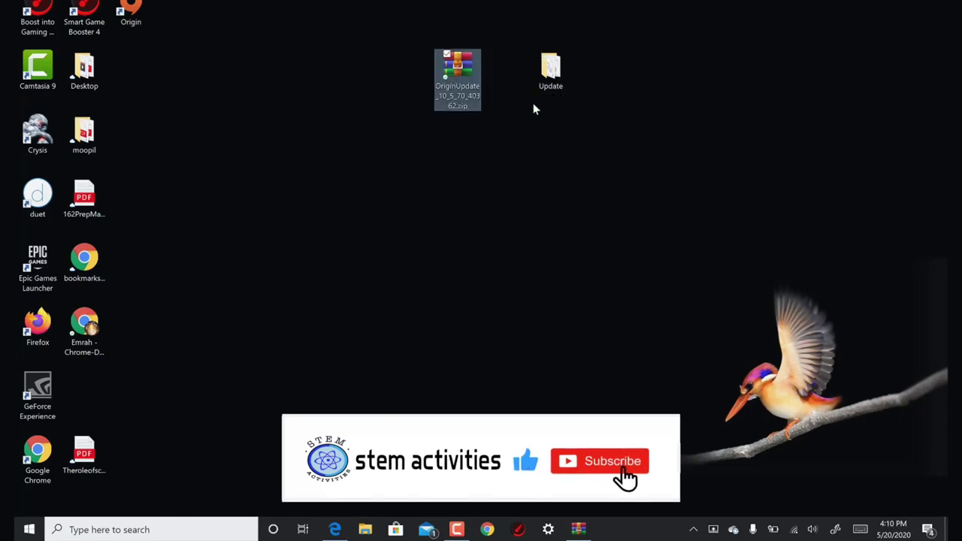
{"action": "left_click", "coordinate": [550, 69]}
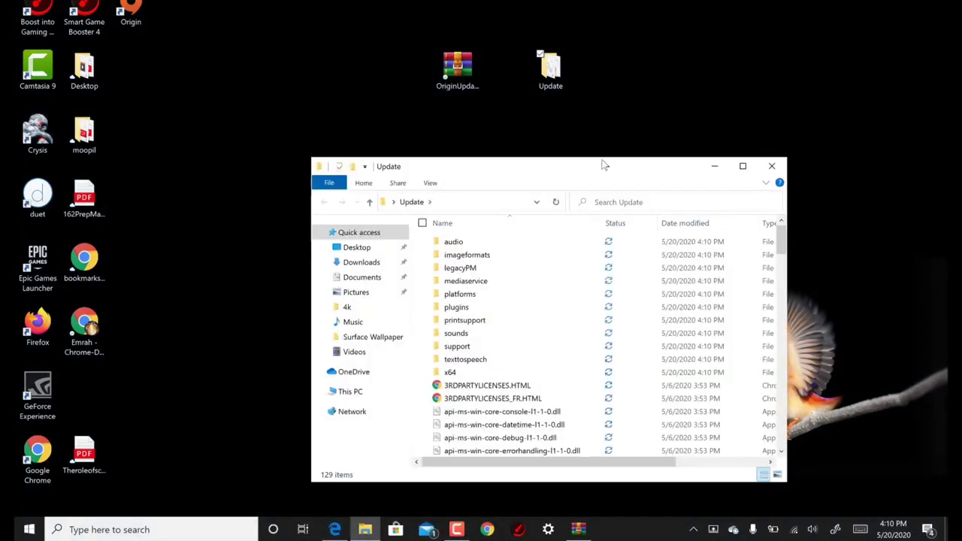
{"action": "left_click_drag", "start_coordinate": [601, 163], "coordinate": [657, 117]}
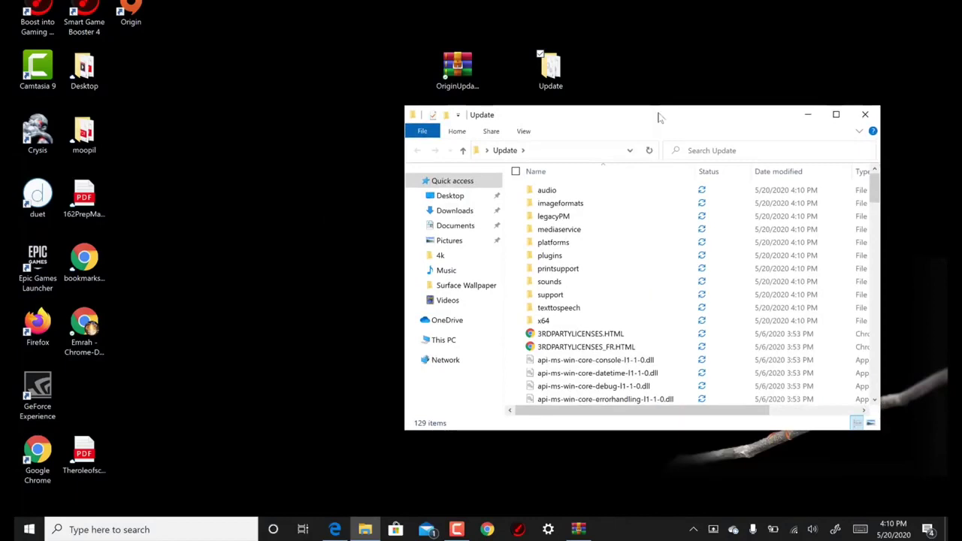
{"action": "scroll", "coordinate": [593, 279], "scroll_direction": "down", "scroll_amount": 2}
{"action": "scroll", "coordinate": [593, 280], "scroll_direction": "down", "scroll_amount": 2}
{"action": "scroll", "coordinate": [593, 279], "scroll_direction": "down", "scroll_amount": 3}
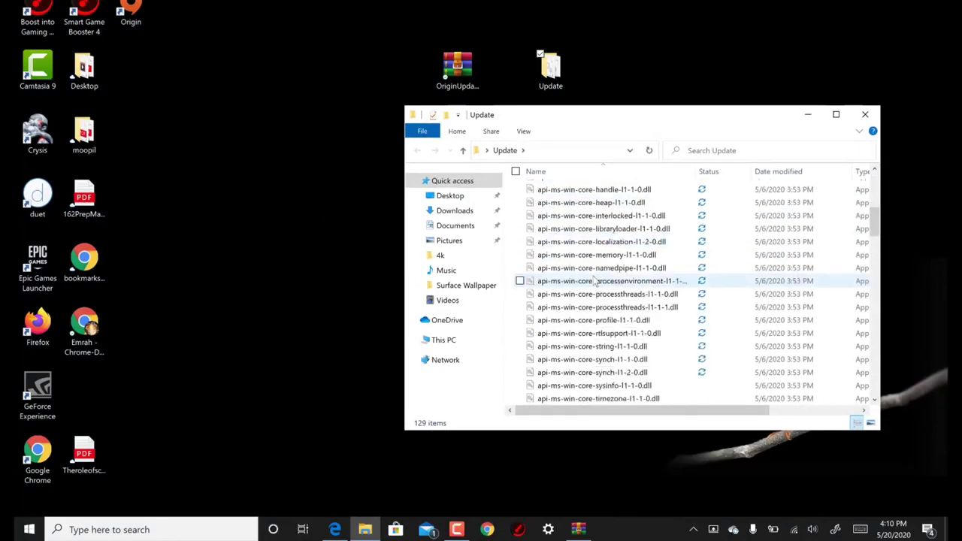
{"action": "scroll", "coordinate": [593, 279], "scroll_direction": "down", "scroll_amount": 5}
{"action": "scroll", "coordinate": [601, 278], "scroll_direction": "down", "scroll_amount": 5}
{"action": "scroll", "coordinate": [611, 278], "scroll_direction": "down", "scroll_amount": 3}
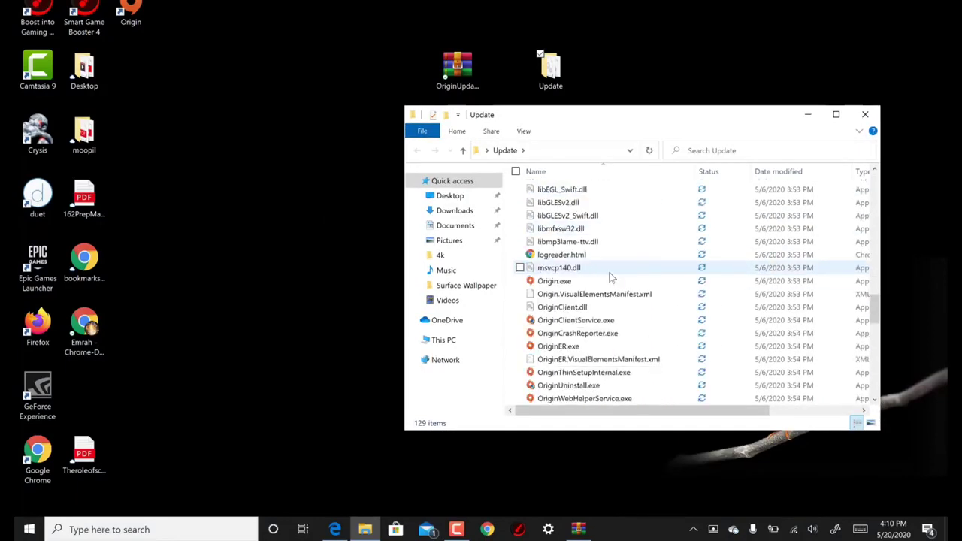
{"action": "scroll", "coordinate": [607, 277], "scroll_direction": "down", "scroll_amount": 5}
{"action": "scroll", "coordinate": [578, 270], "scroll_direction": "up", "scroll_amount": 1}
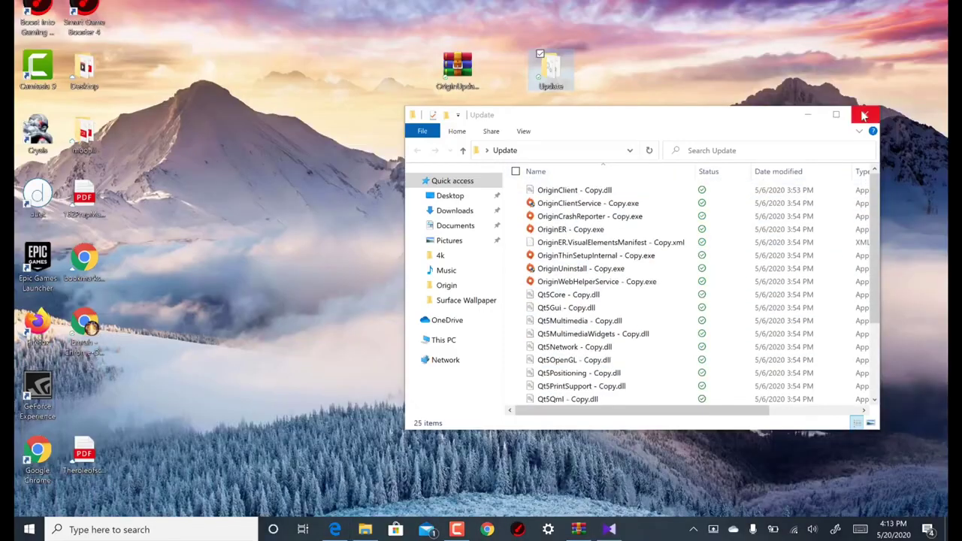
Search the Start menu for 'remove' and open Add or remove programs
{"action": "left_click", "coordinate": [30, 530]}
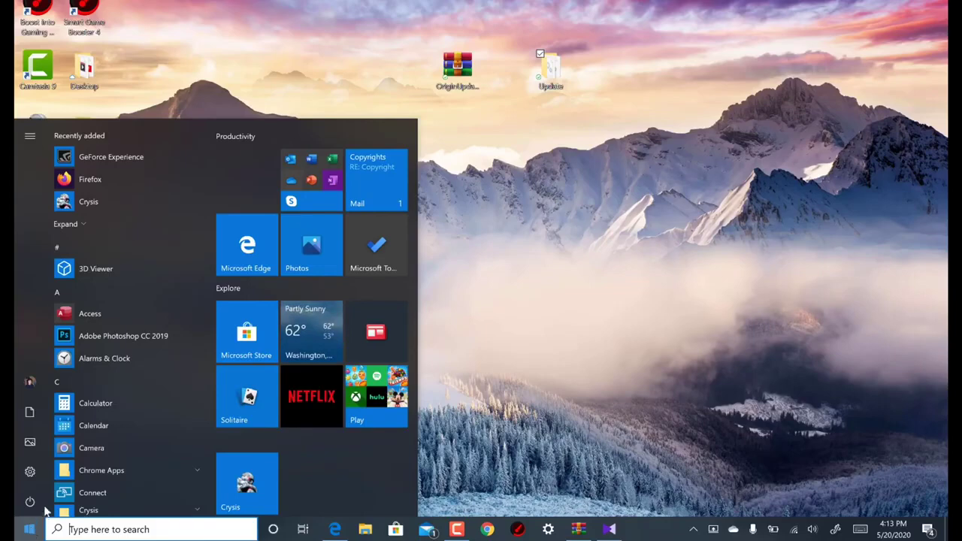
{"action": "left_click", "coordinate": [92, 528]}
{"action": "type", "text": "r"}
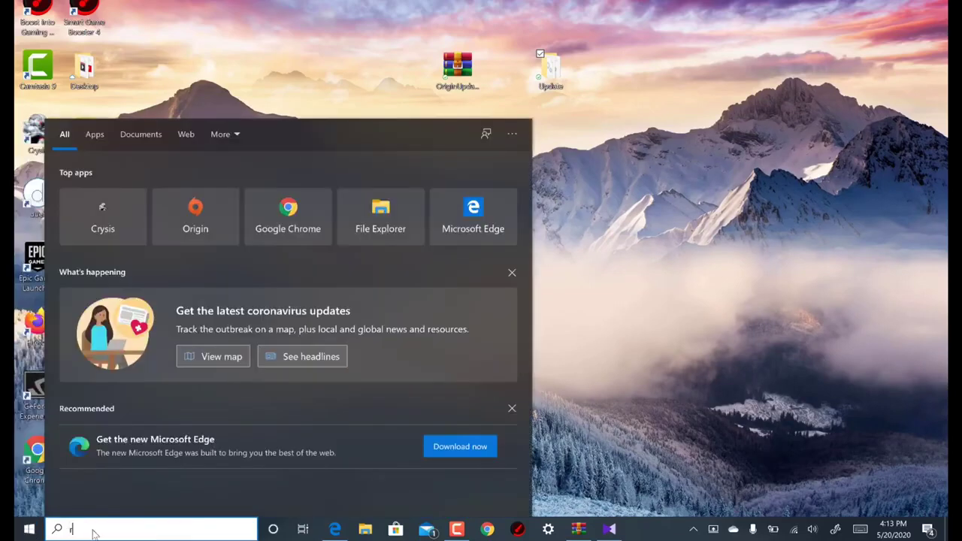
{"action": "type", "text": "emove"}
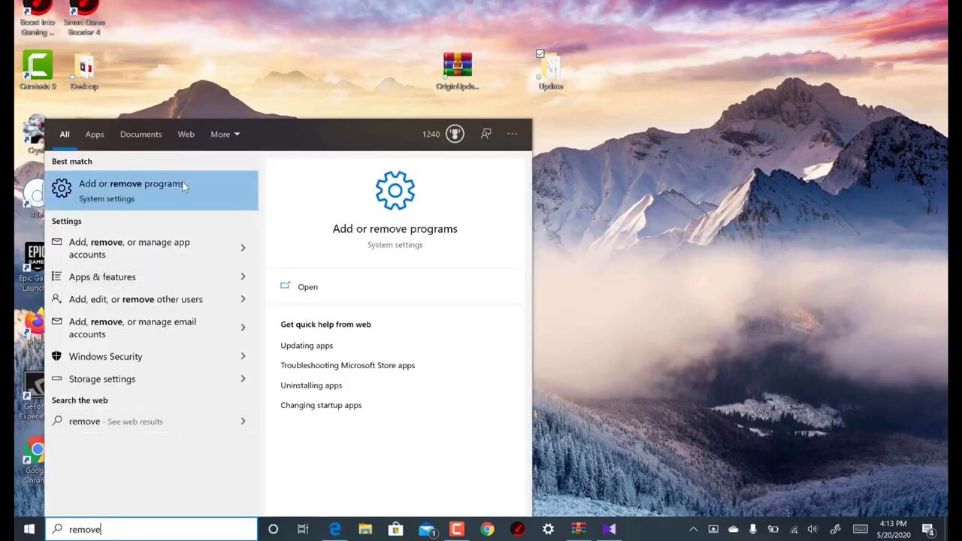
{"action": "left_click", "coordinate": [184, 187]}
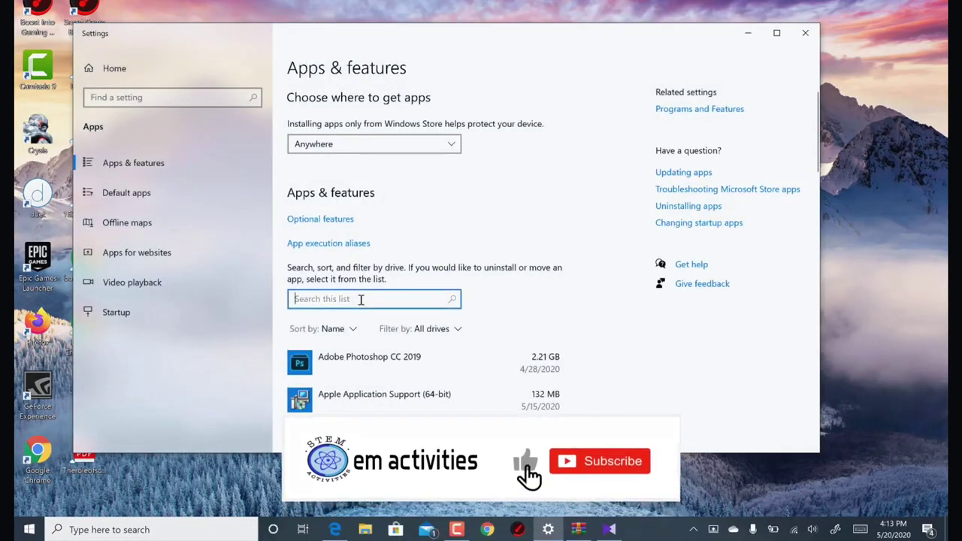
Filter installed apps for 'origin' and run Origin's uninstaller to completion
{"action": "type", "text": "ori"}
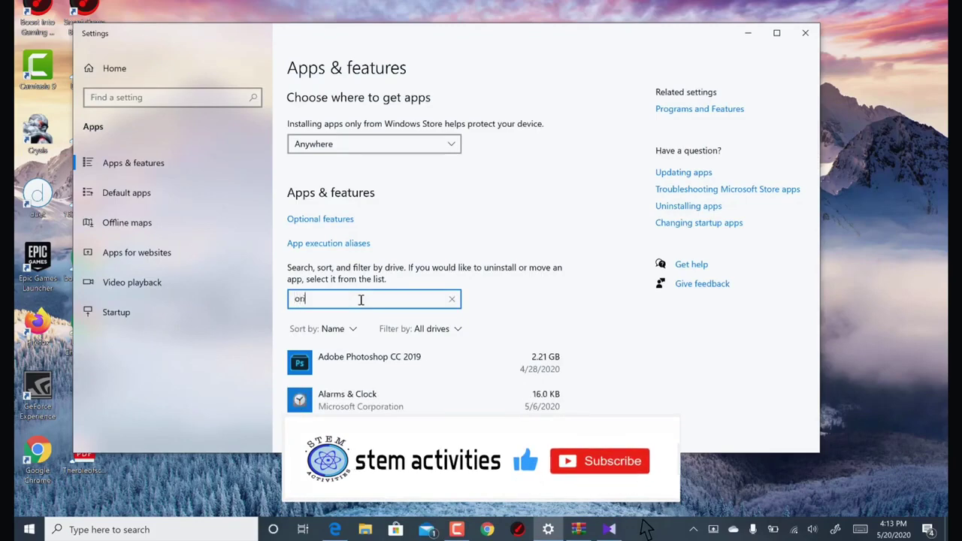
{"action": "type", "text": "gin"}
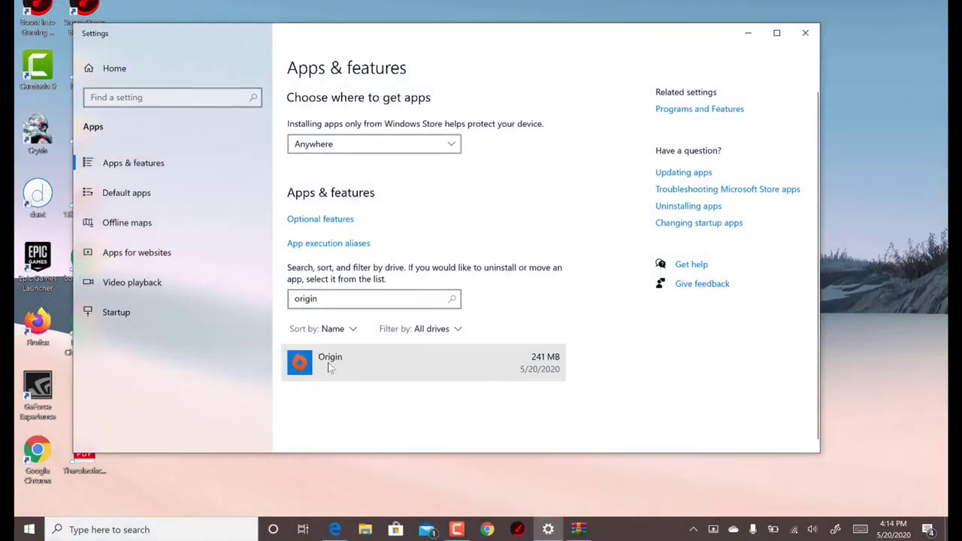
{"action": "left_click", "coordinate": [417, 353]}
{"action": "left_click", "coordinate": [523, 413]}
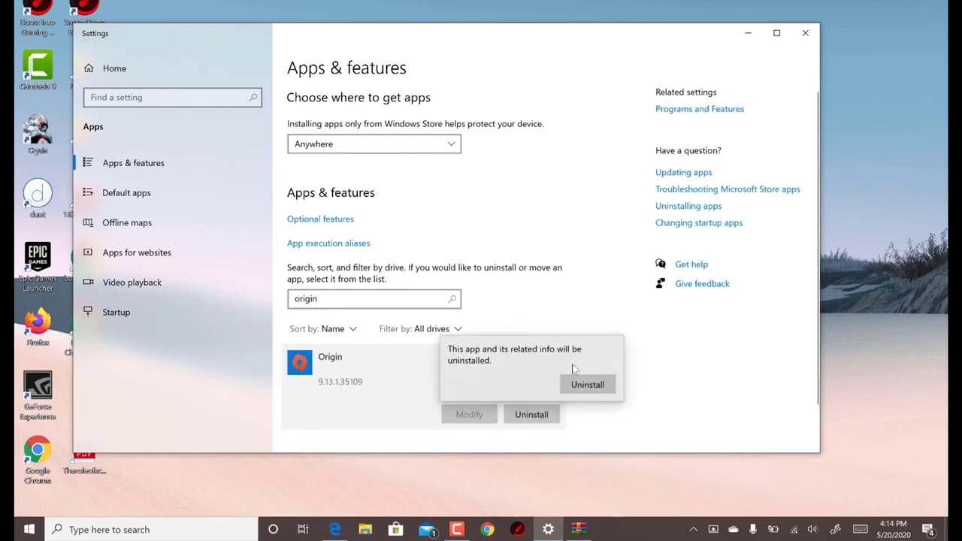
{"action": "left_click", "coordinate": [584, 385]}
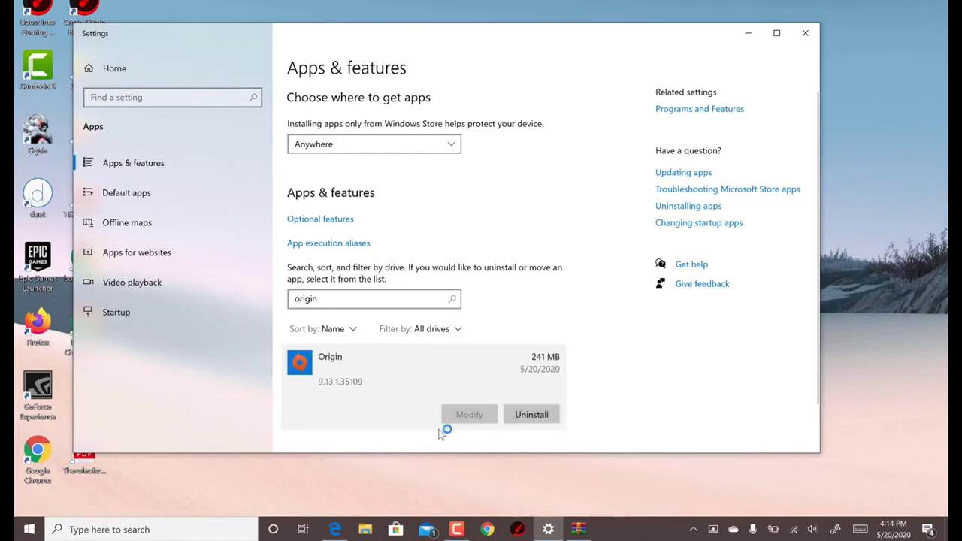
{"action": "left_click", "coordinate": [548, 335]}
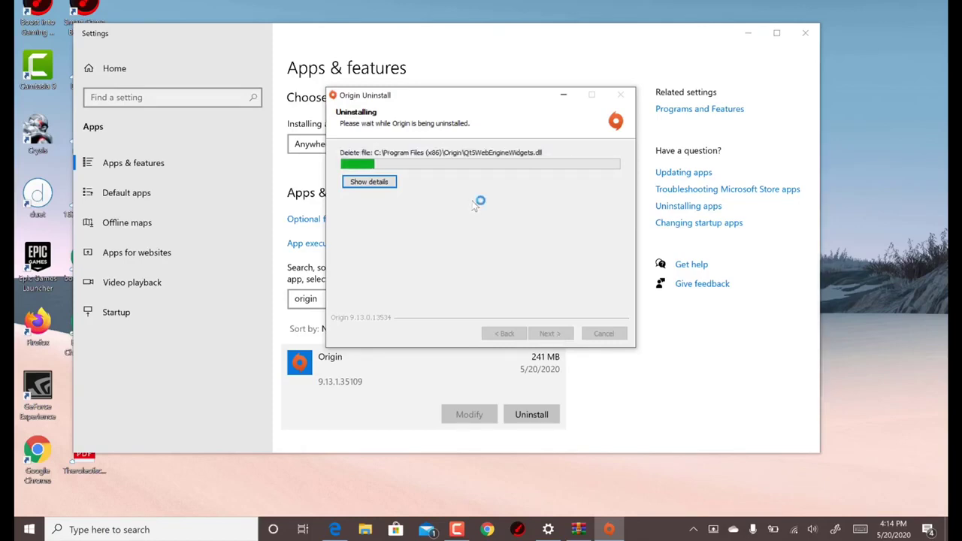
{"action": "left_click", "coordinate": [545, 336]}
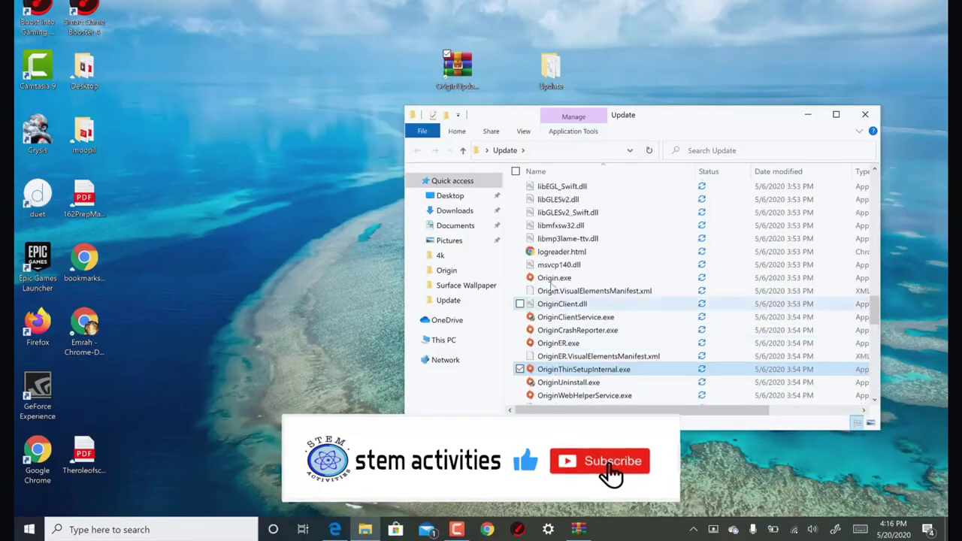
Launch Origin.exe from the extracted Update folder to reach the EA sign-in screen
{"action": "left_click", "coordinate": [555, 278]}
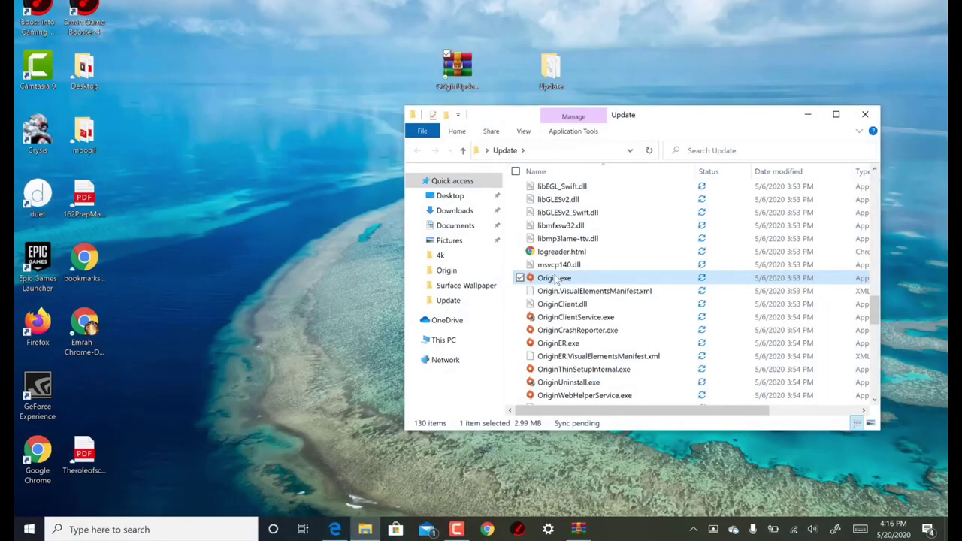
{"action": "double_click", "coordinate": [556, 278]}
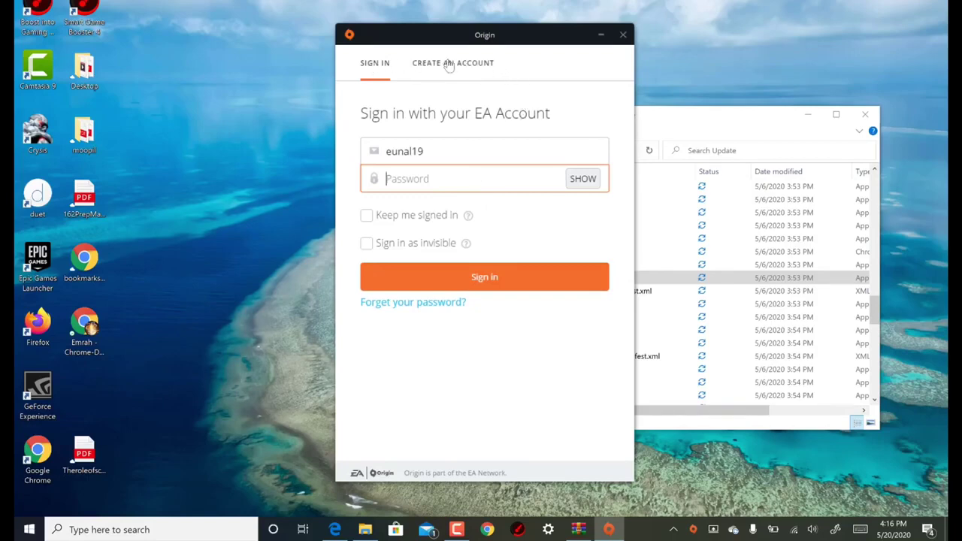
Switch Origin to the Create an Account form, then close the Origin window
{"action": "left_click", "coordinate": [378, 63]}
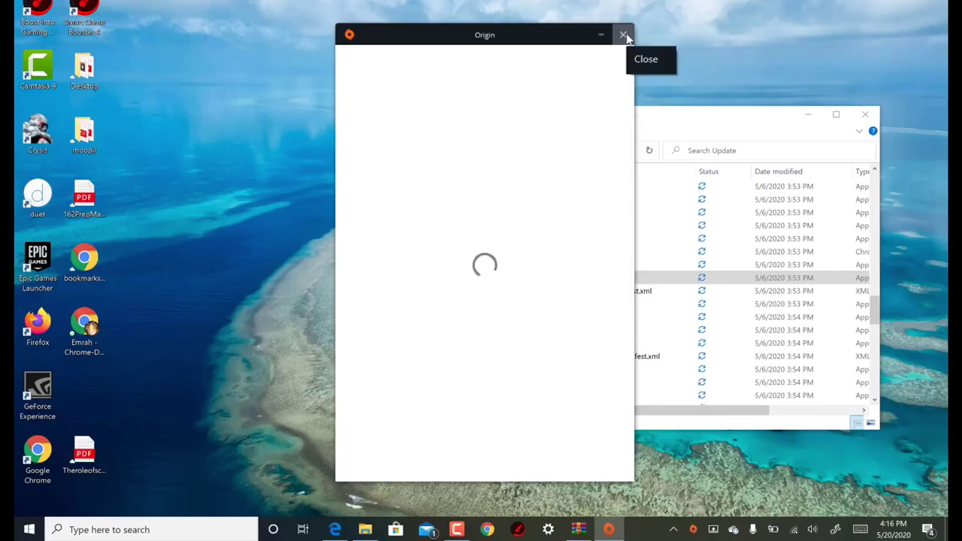
{"action": "left_click", "coordinate": [623, 35]}
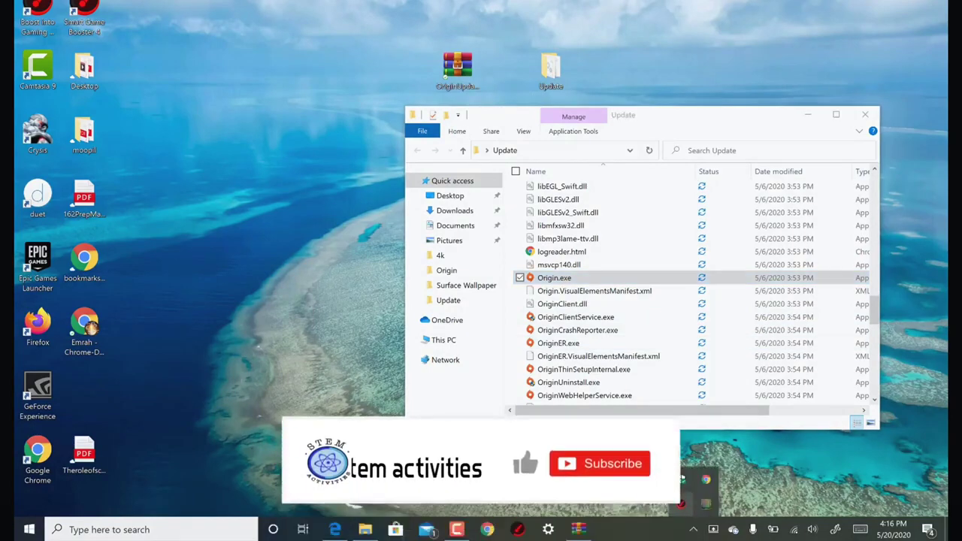
Refresh the desktop, send Origin.exe to a desktop shortcut, and launch Origin from it
{"action": "right_click", "coordinate": [234, 262]}
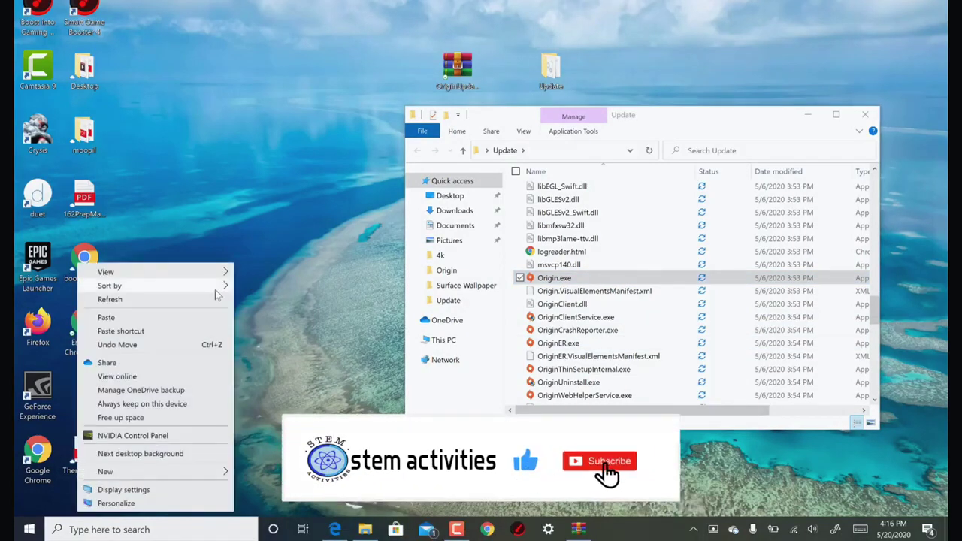
{"action": "left_click", "coordinate": [226, 299]}
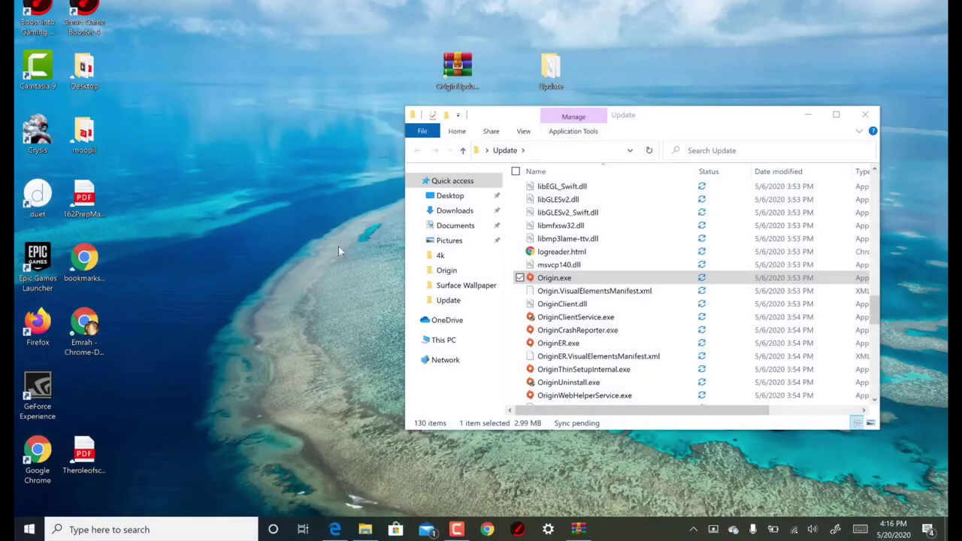
{"action": "right_click", "coordinate": [544, 279]}
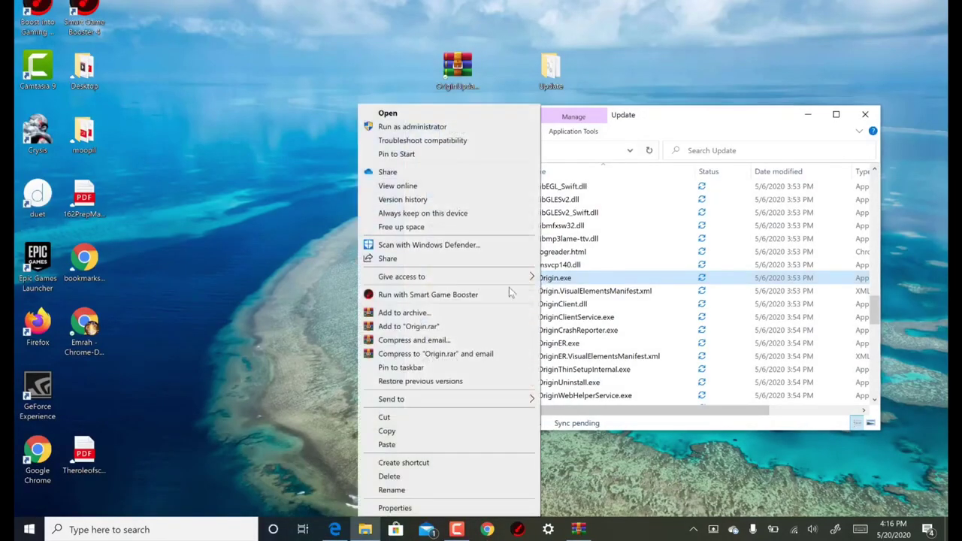
{"action": "mouse_move", "coordinate": [420, 399]}
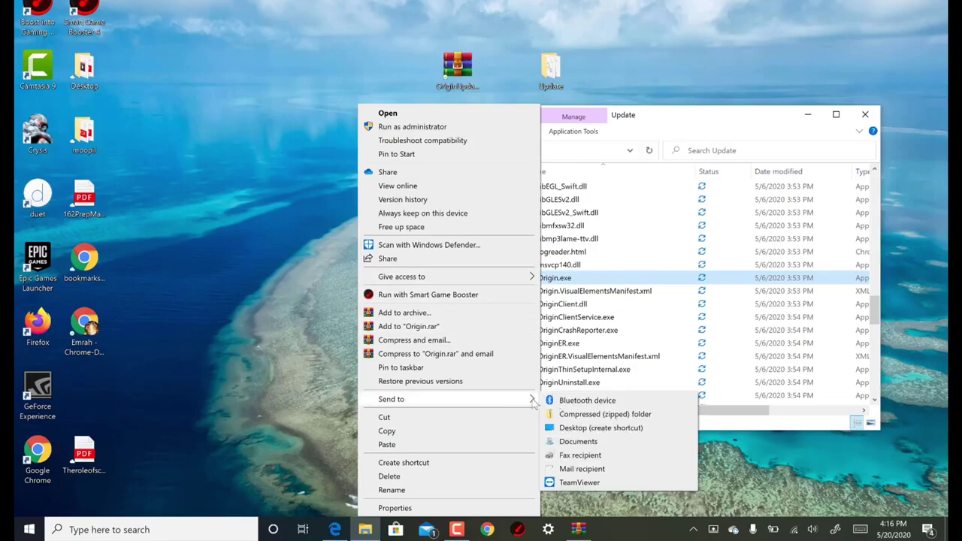
{"action": "left_click", "coordinate": [600, 428]}
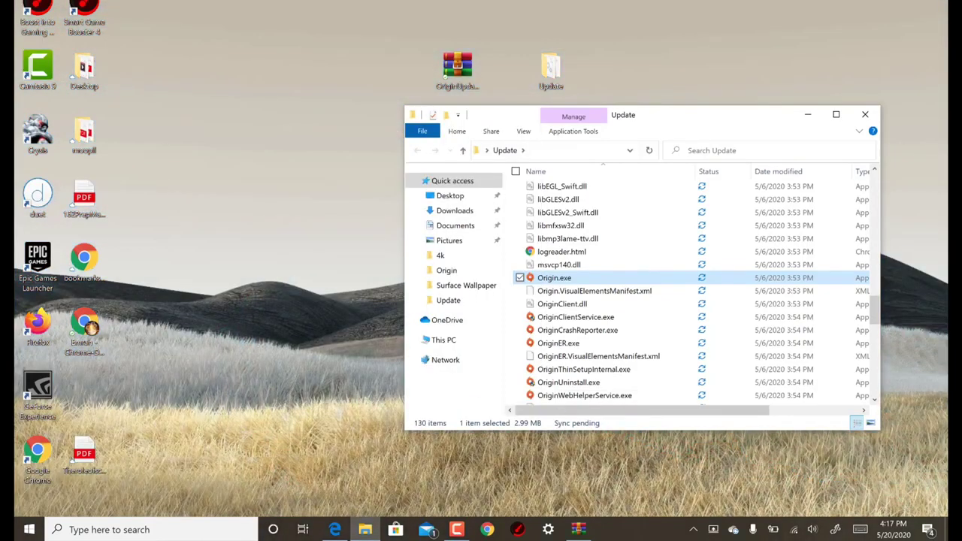
{"action": "left_click", "coordinate": [319, 206]}
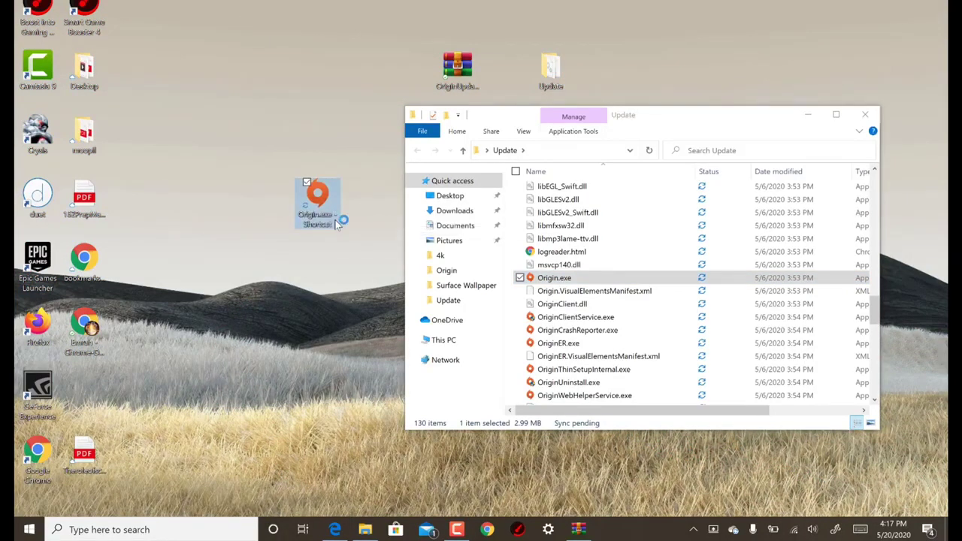
{"action": "double_click", "coordinate": [311, 207]}
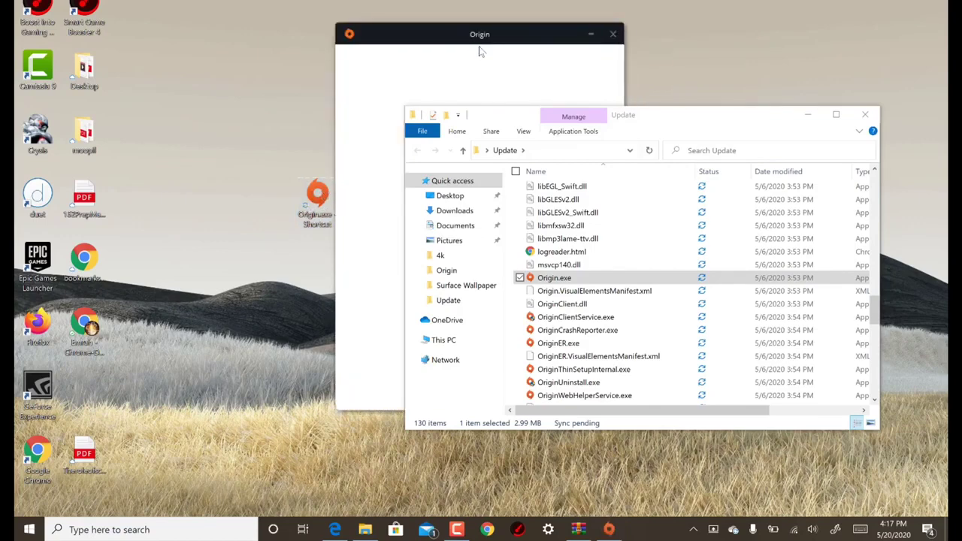
Refresh the desktop and close the Update folder window, leaving Origin's EA sign-in open
{"action": "right_click", "coordinate": [283, 72]}
{"action": "left_click", "coordinate": [269, 111]}
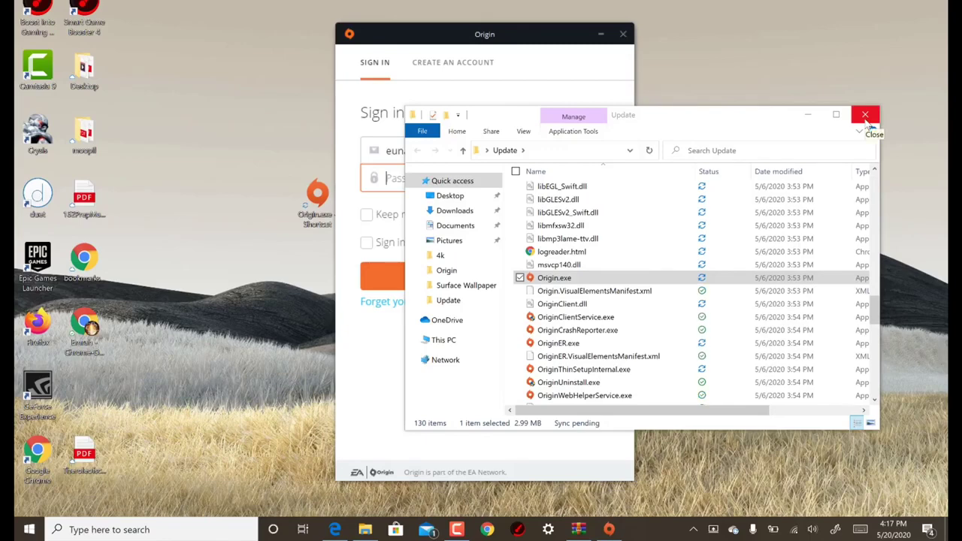
{"action": "left_click", "coordinate": [807, 114]}
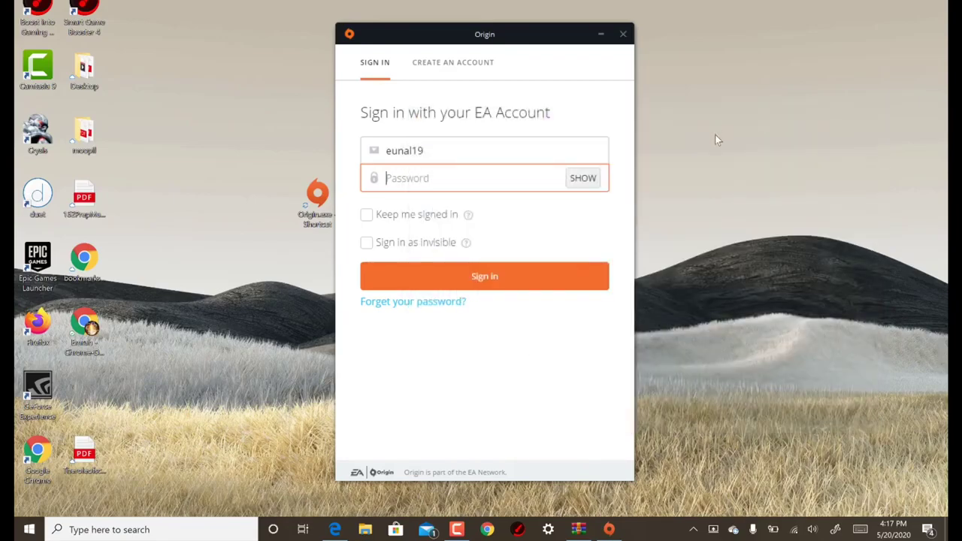